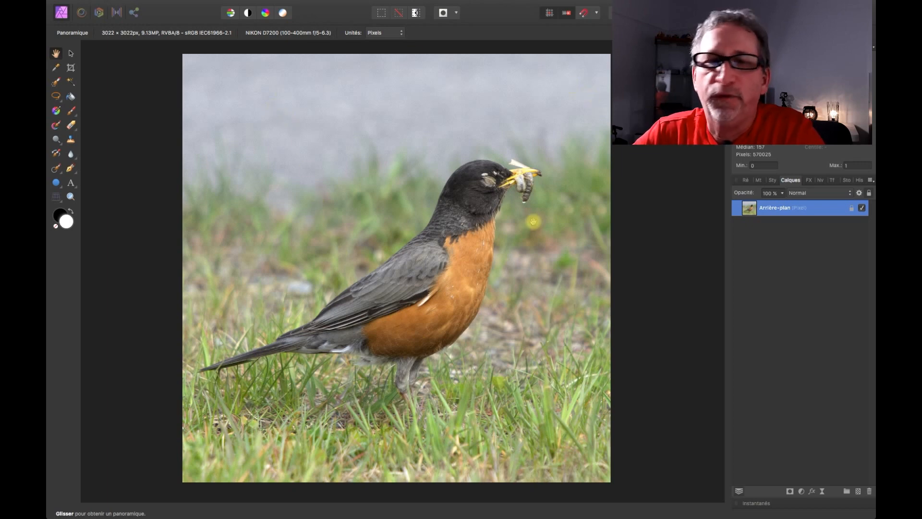
Try a live Vignette filter layer on the bird photo.
{"action": "mouse_move", "coordinate": [198, 17]}
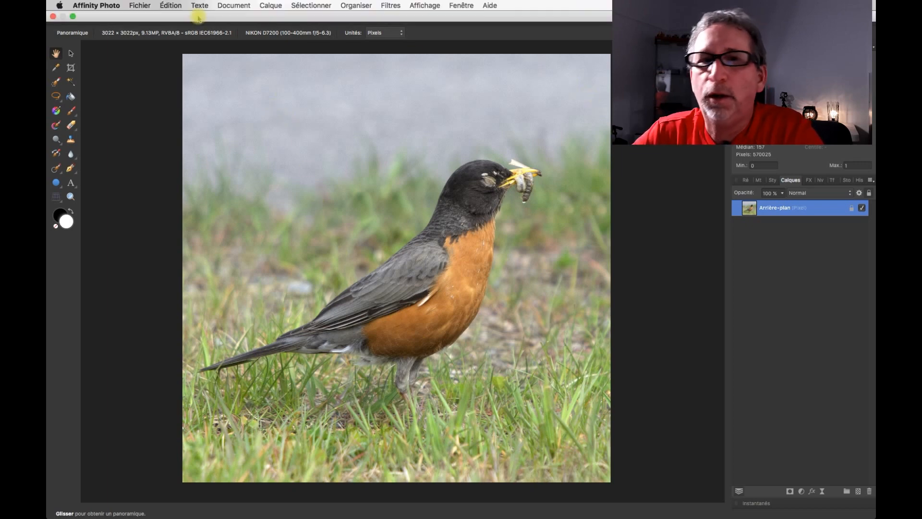
{"action": "left_click", "coordinate": [271, 7]}
{"action": "mouse_move", "coordinate": [287, 119]}
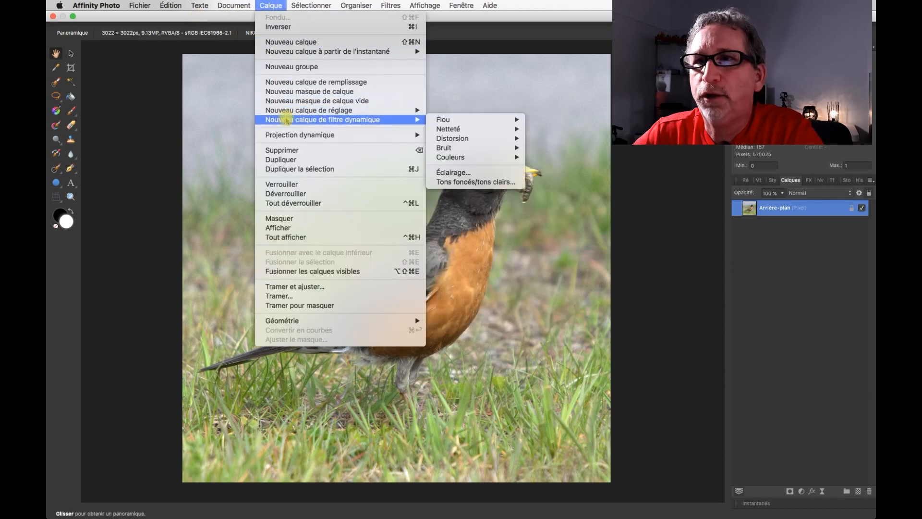
{"action": "mouse_move", "coordinate": [461, 121]}
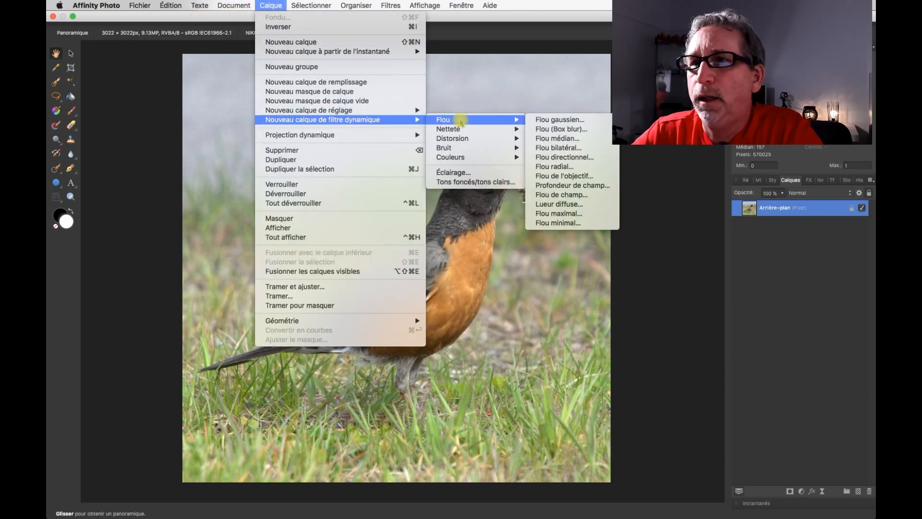
{"action": "mouse_move", "coordinate": [458, 163]}
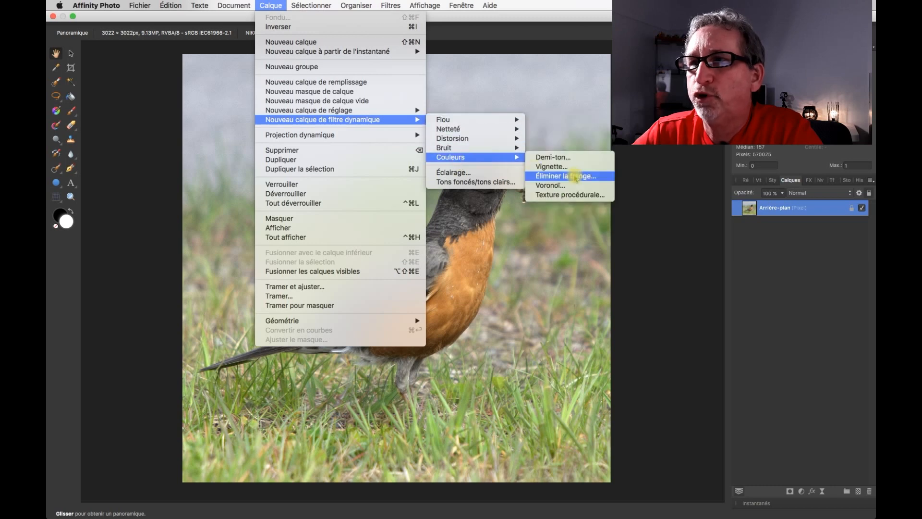
{"action": "left_click", "coordinate": [571, 169]}
{"action": "left_click_drag", "start_coordinate": [539, 374], "coordinate": [530, 71]}
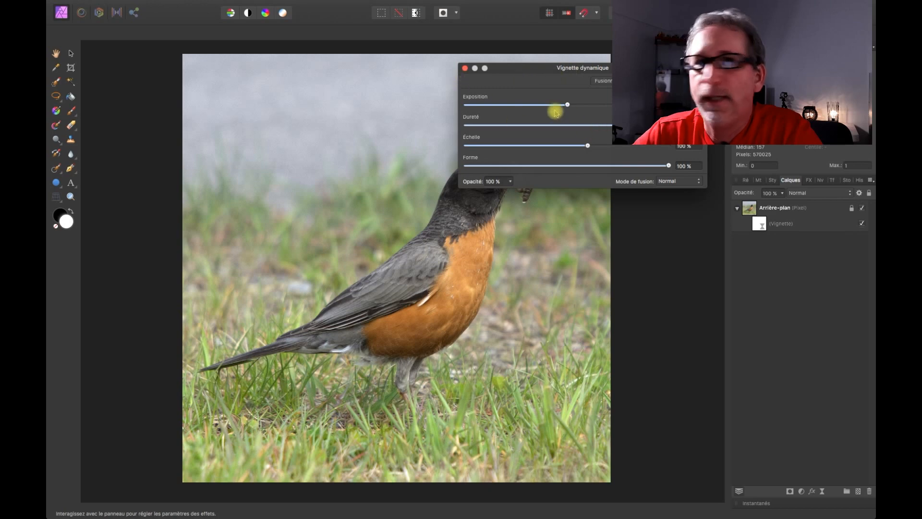
{"action": "left_click", "coordinate": [465, 68]}
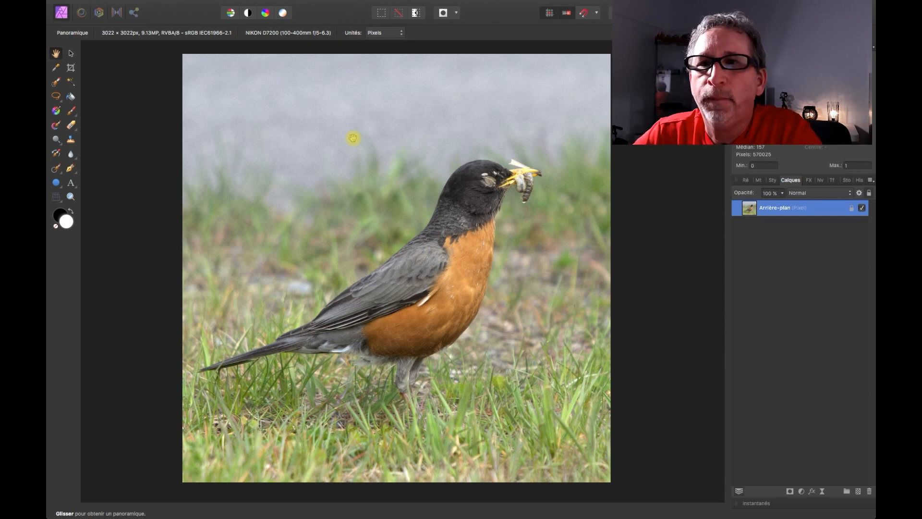
Draw a white ring shape with a 50% hole radius covering most of the bird photo.
{"action": "left_click", "coordinate": [58, 187]}
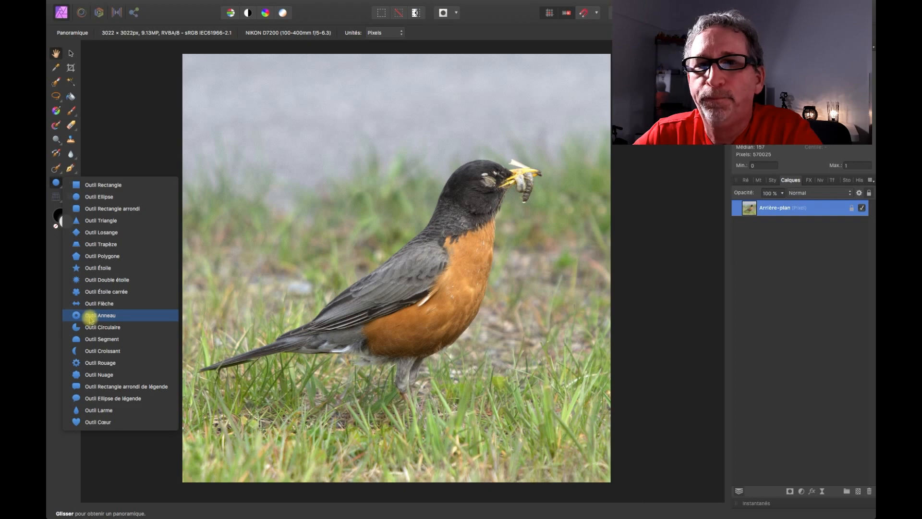
{"action": "left_click", "coordinate": [89, 316]}
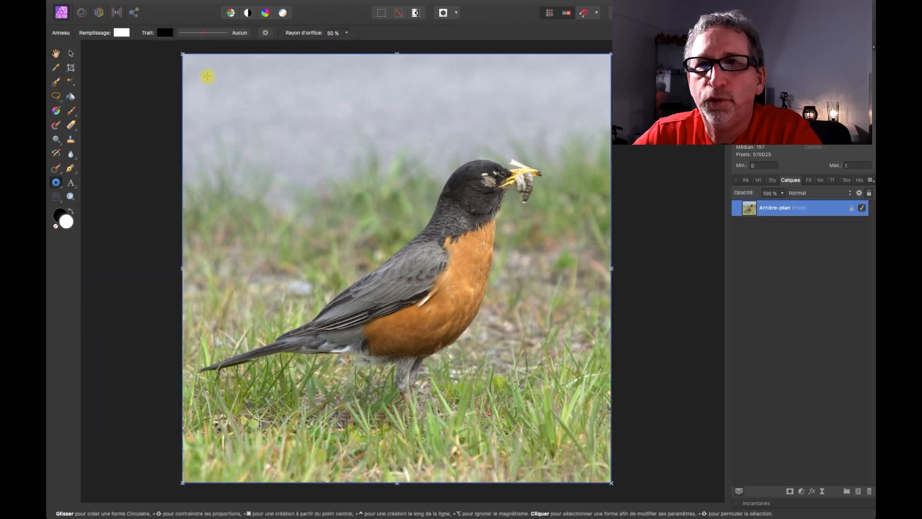
{"action": "left_click_drag", "start_coordinate": [207, 76], "coordinate": [530, 380]}
{"action": "left_click_drag", "start_coordinate": [569, 486], "coordinate": [606, 468]}
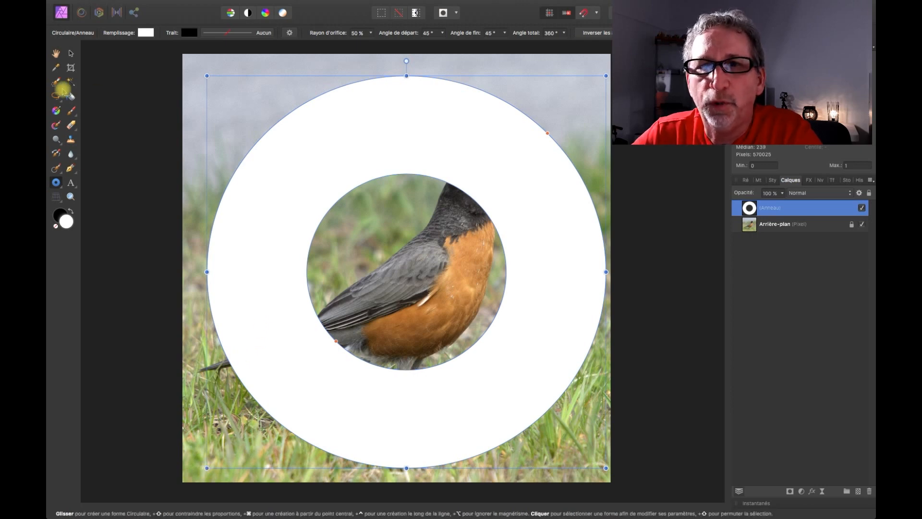
Enlarge the ring past the edges of the photo so that its hole surrounds most of the bird.
{"action": "left_click", "coordinate": [70, 197]}
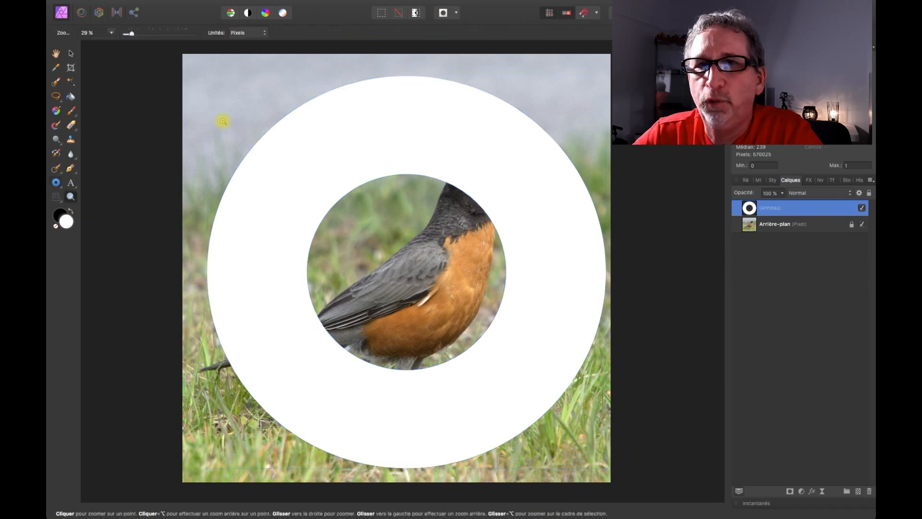
{"action": "left_click", "coordinate": [222, 122], "text": "alt"}
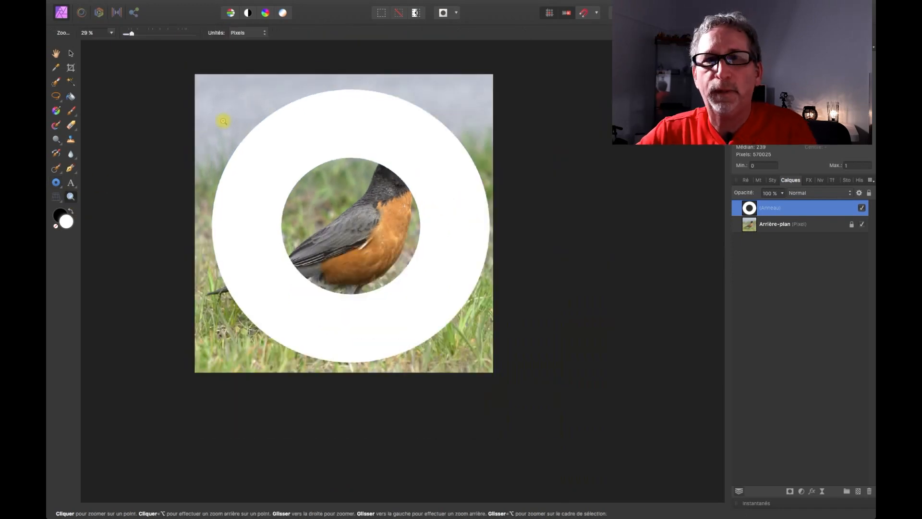
{"action": "left_click", "coordinate": [56, 53]}
{"action": "left_click_drag", "start_coordinate": [353, 194], "coordinate": [414, 203]}
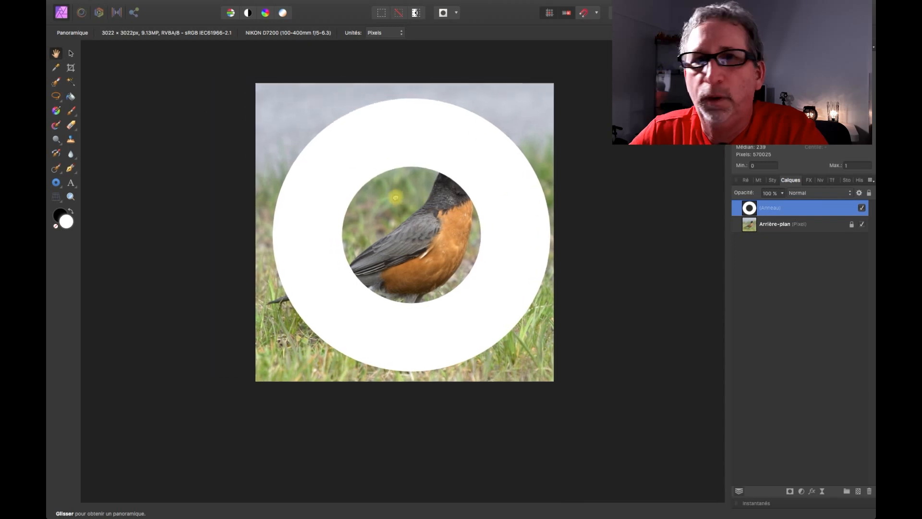
{"action": "left_click", "coordinate": [55, 182]}
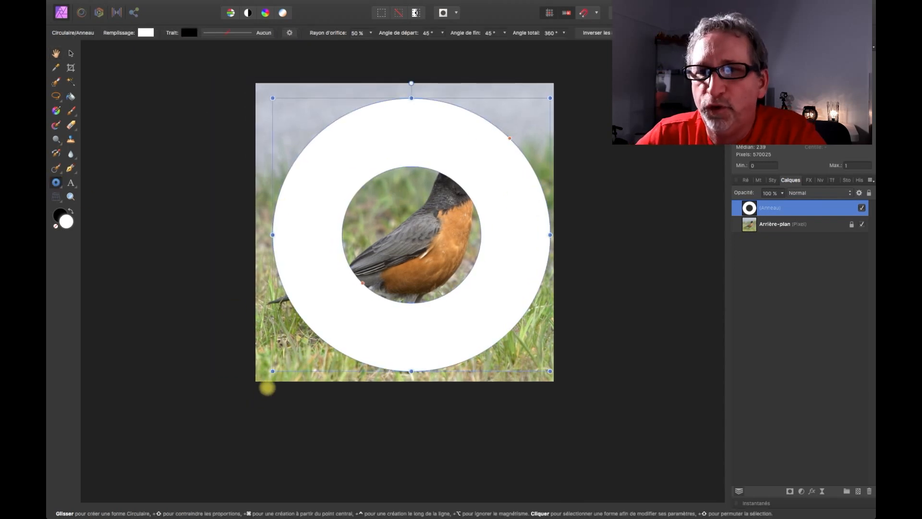
{"action": "left_click_drag", "start_coordinate": [272, 371], "coordinate": [212, 438]}
{"action": "left_click_drag", "start_coordinate": [551, 441], "coordinate": [609, 439]}
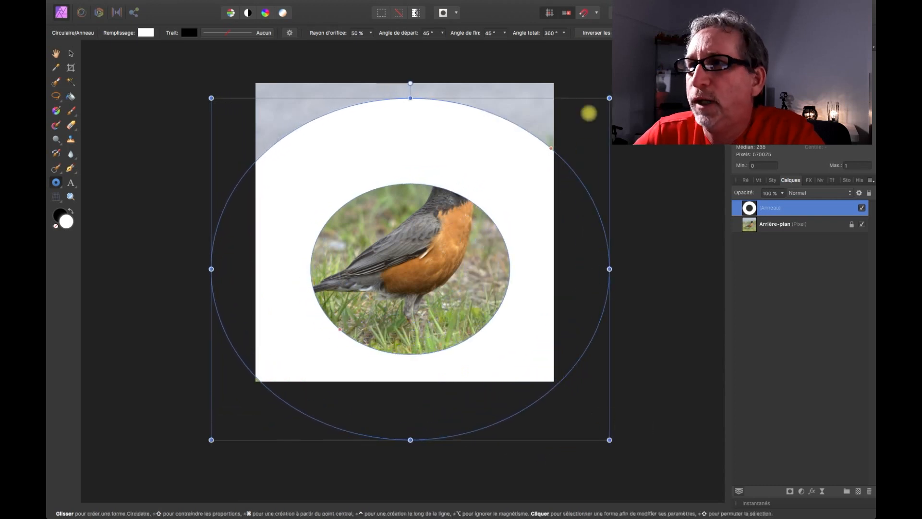
{"action": "left_click_drag", "start_coordinate": [610, 98], "coordinate": [628, 41]}
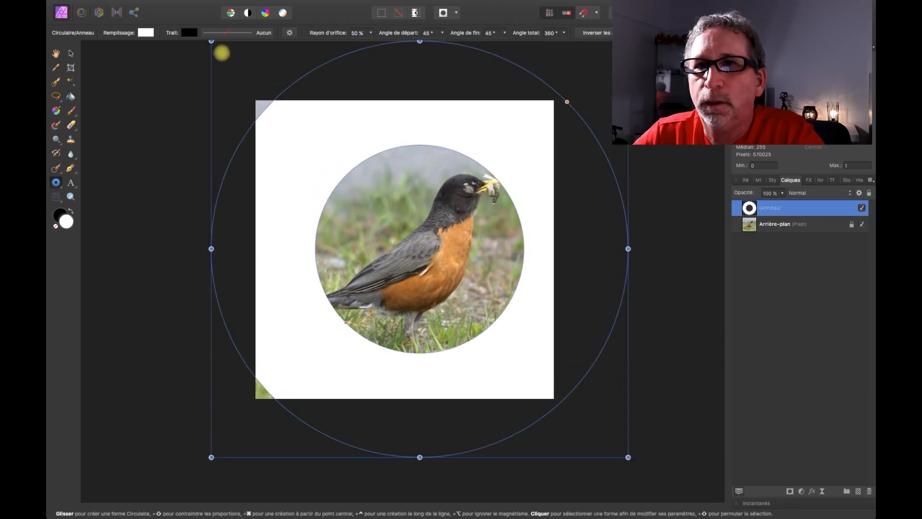
{"action": "left_click_drag", "start_coordinate": [211, 41], "coordinate": [183, 31]}
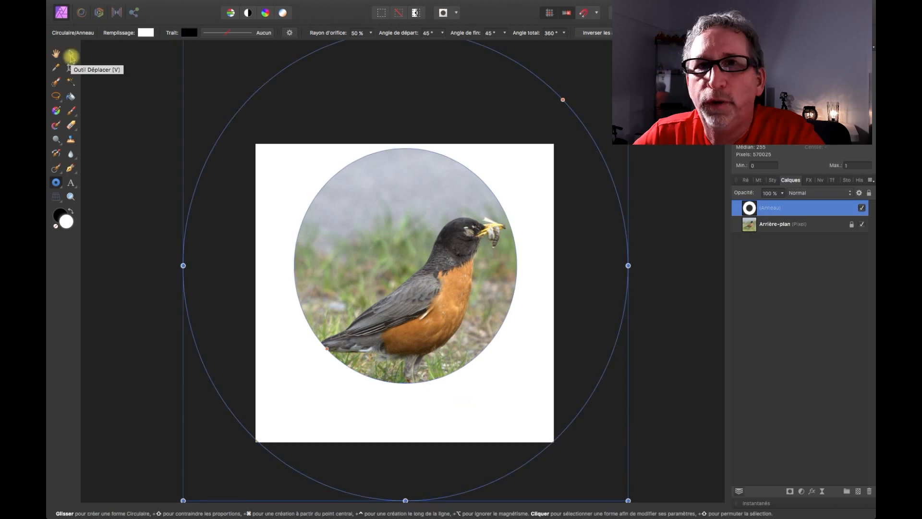
Reposition the ring over the bird and enlarge it until its hole frames the bird from beak to tail.
{"action": "left_click", "coordinate": [71, 55]}
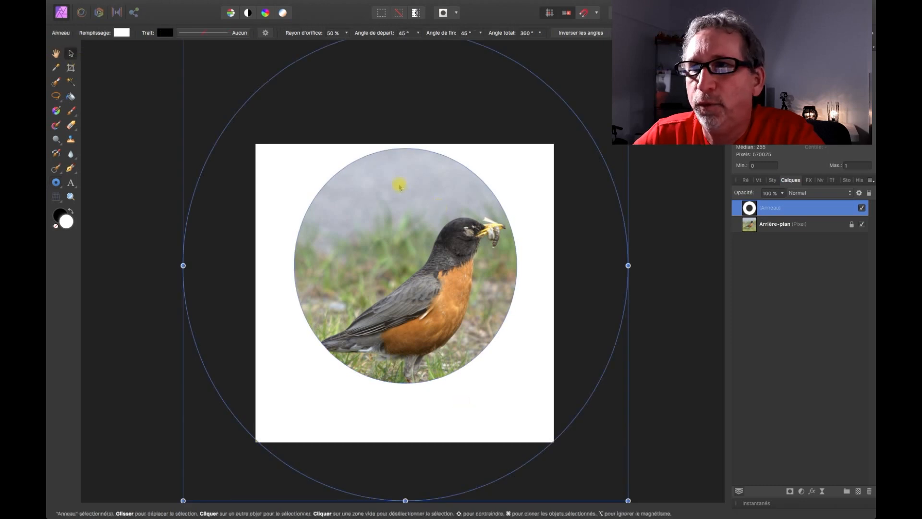
{"action": "left_click_drag", "start_coordinate": [400, 184], "coordinate": [409, 207]}
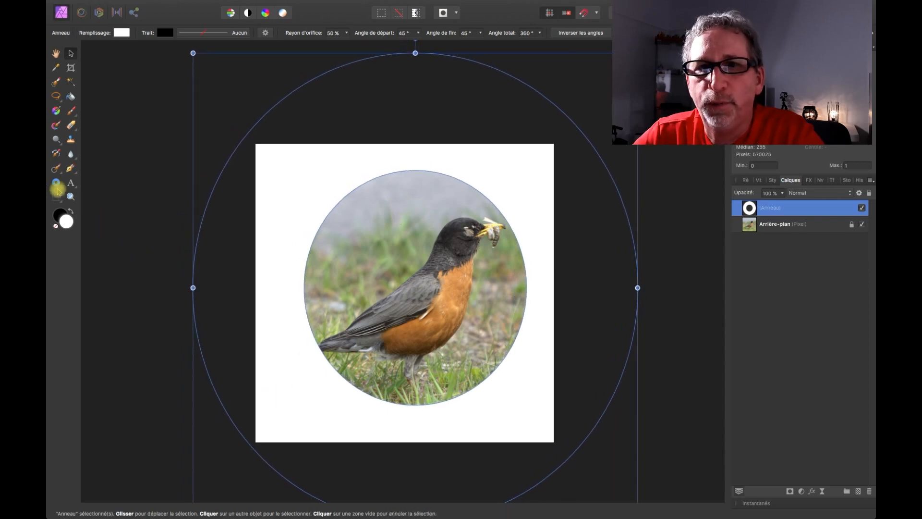
{"action": "left_click", "coordinate": [70, 197]}
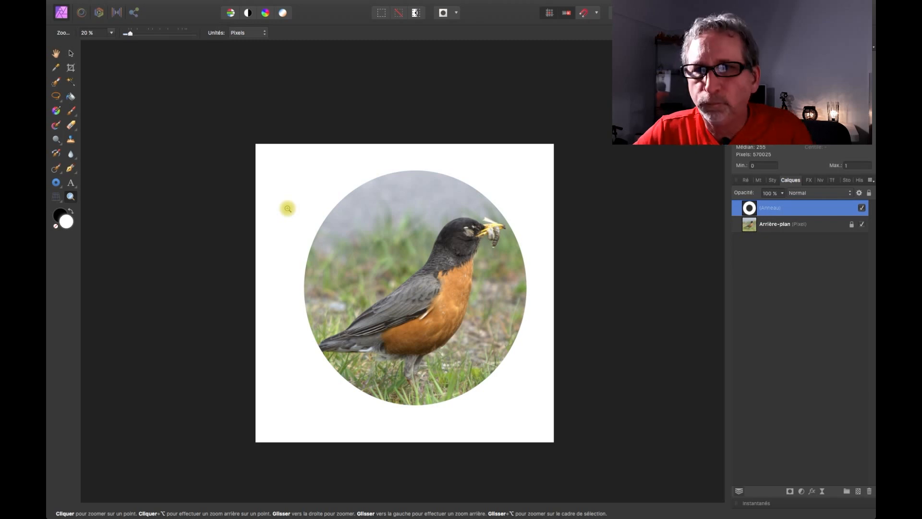
{"action": "left_click", "coordinate": [287, 209], "text": "alt"}
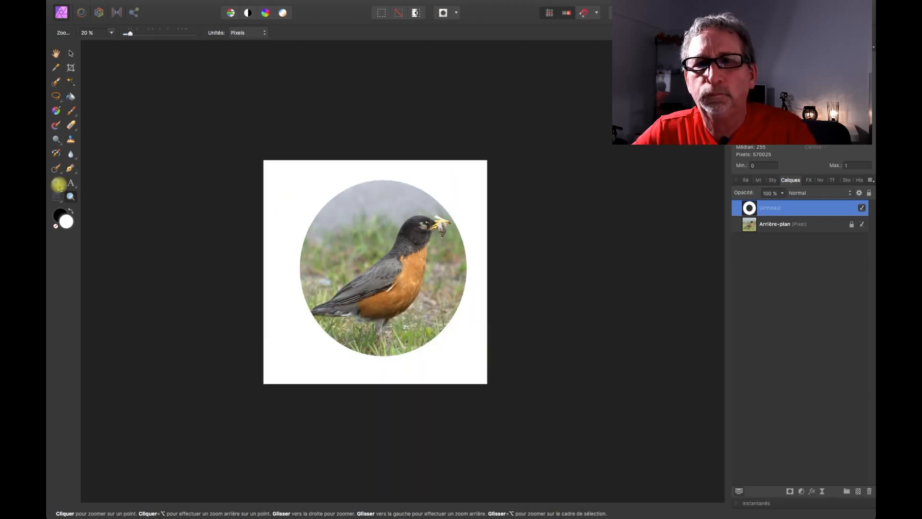
{"action": "left_click", "coordinate": [58, 185]}
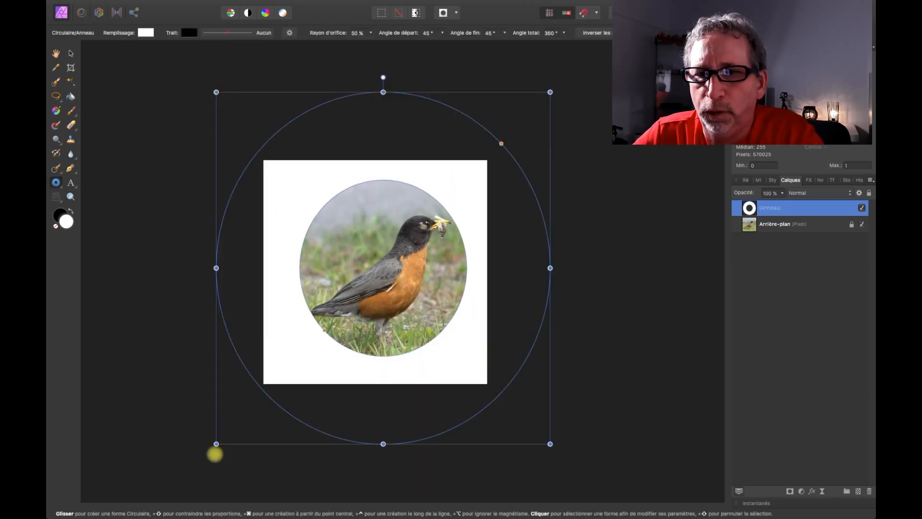
{"action": "left_click_drag", "start_coordinate": [212, 442], "coordinate": [179, 475]}
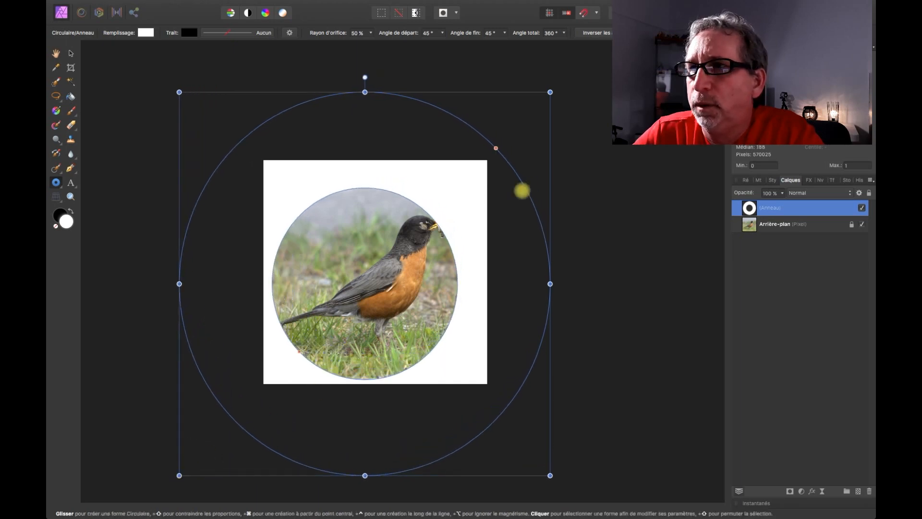
{"action": "left_click_drag", "start_coordinate": [552, 94], "coordinate": [585, 68]}
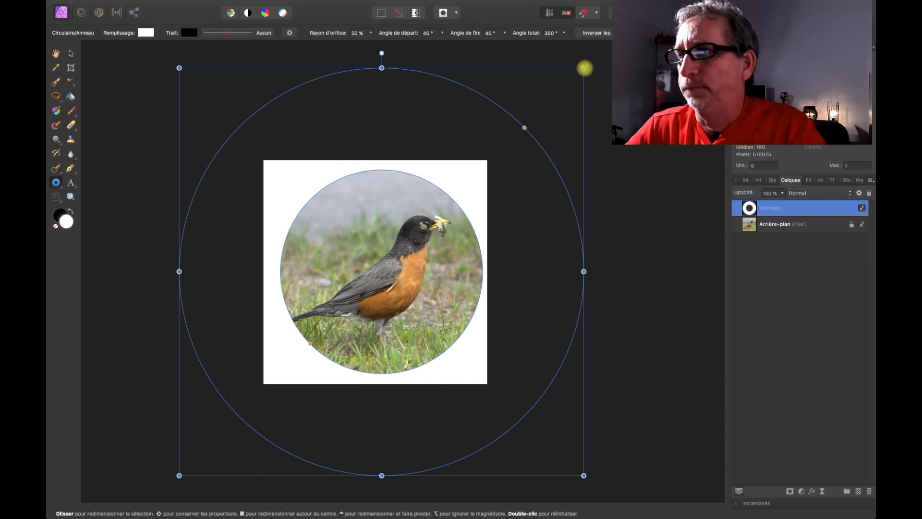
Add a Curves adjustment between the ring and the photo, and apply the ring as that adjustment's mask.
{"action": "left_click", "coordinate": [801, 491]}
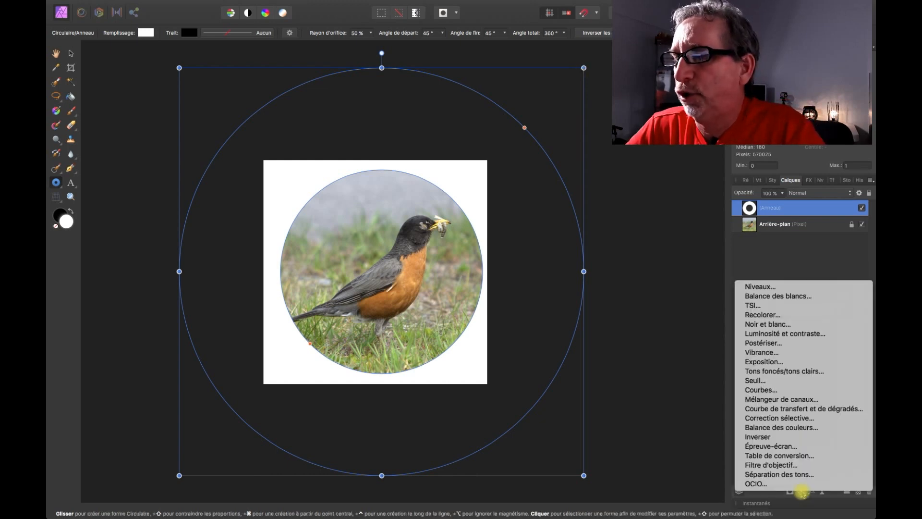
{"action": "left_click", "coordinate": [764, 389]}
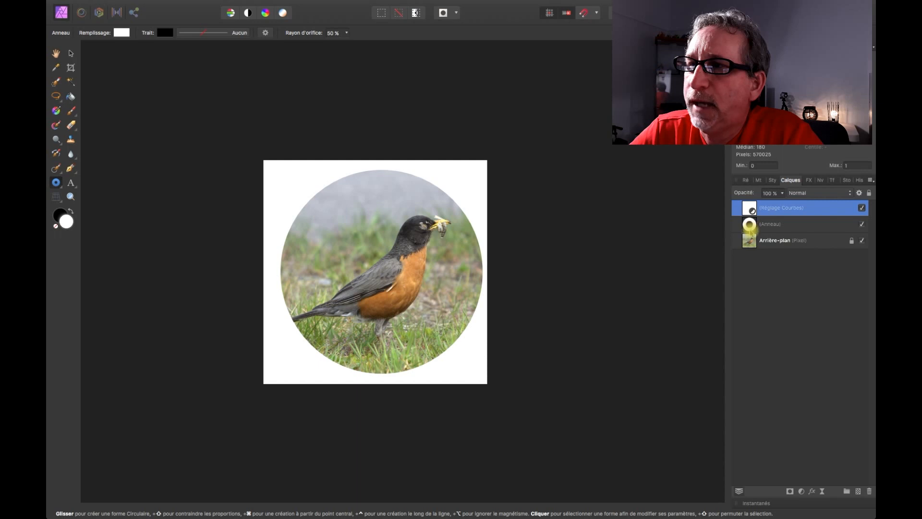
{"action": "left_click", "coordinate": [753, 225]}
{"action": "left_click_drag", "start_coordinate": [752, 229], "coordinate": [722, 217]}
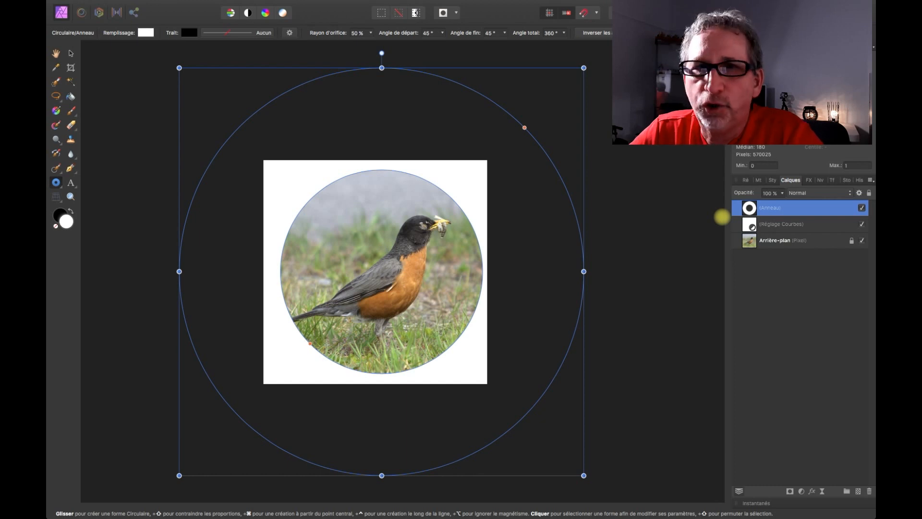
{"action": "right_click", "coordinate": [786, 210]}
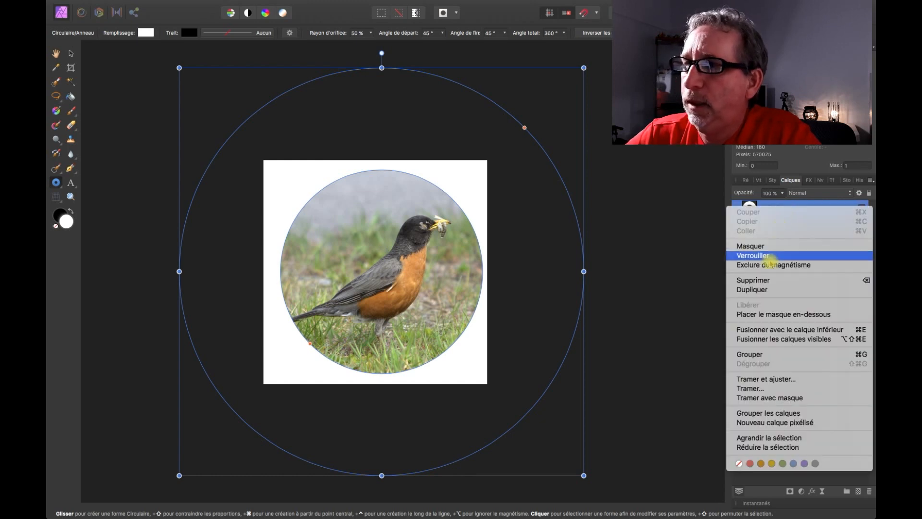
{"action": "left_click", "coordinate": [767, 314]}
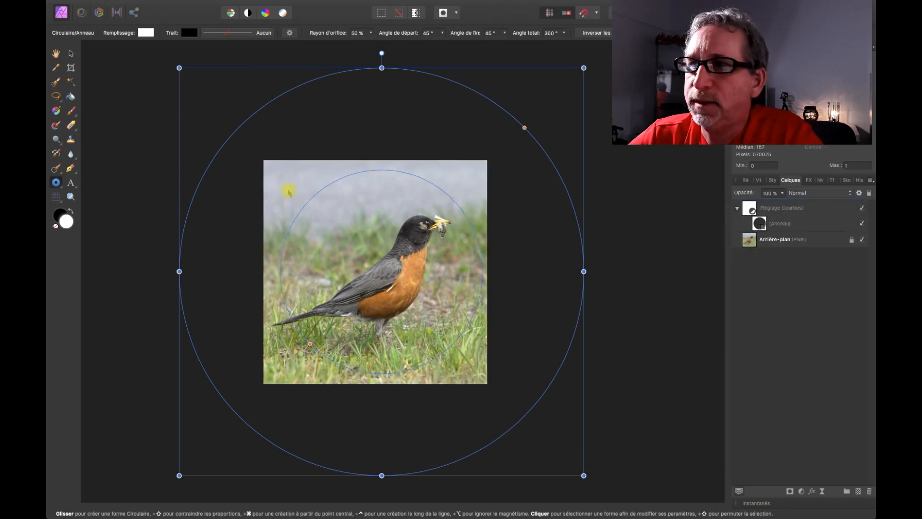
Pull the middle of the master RGB curve down in the Curves adjustment to darken the area around the bird.
{"action": "left_click", "coordinate": [752, 212]}
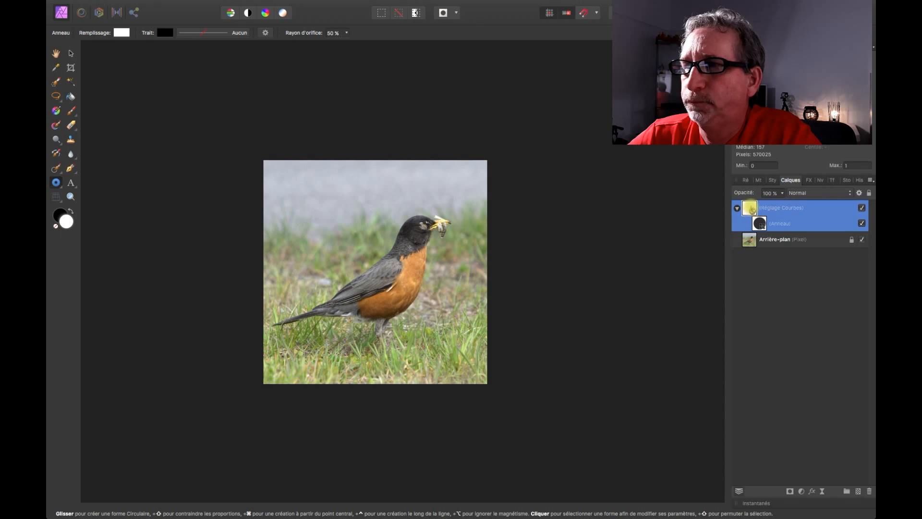
{"action": "double_click", "coordinate": [752, 211]}
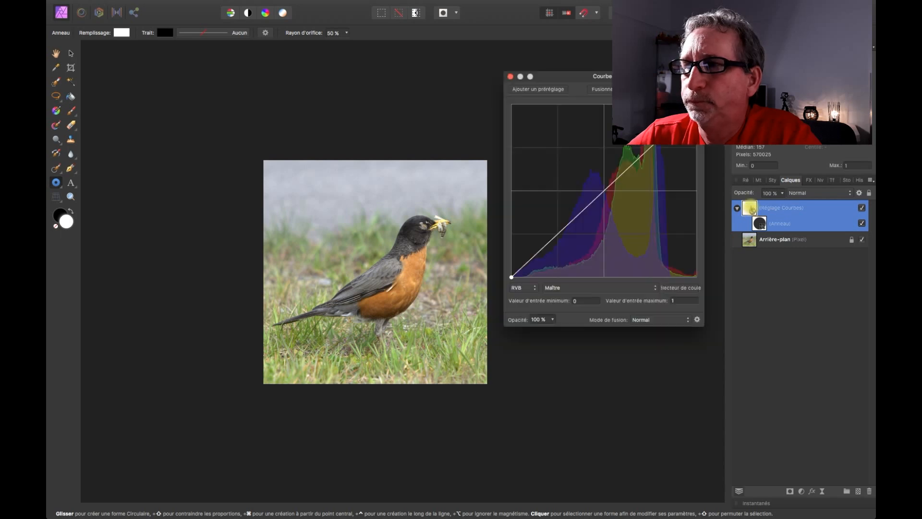
{"action": "left_click", "coordinate": [584, 212]}
{"action": "left_click_drag", "start_coordinate": [584, 212], "coordinate": [597, 234]}
{"action": "left_click", "coordinate": [411, 247]}
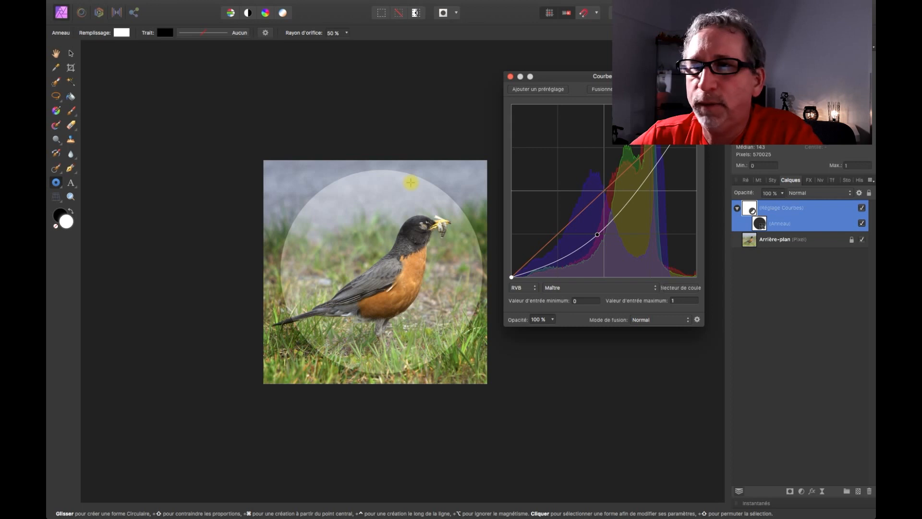
Select the ring mask nested in the Curves adjustment and enable a Gaussian Blur layer effect on it.
{"action": "left_click", "coordinate": [761, 224]}
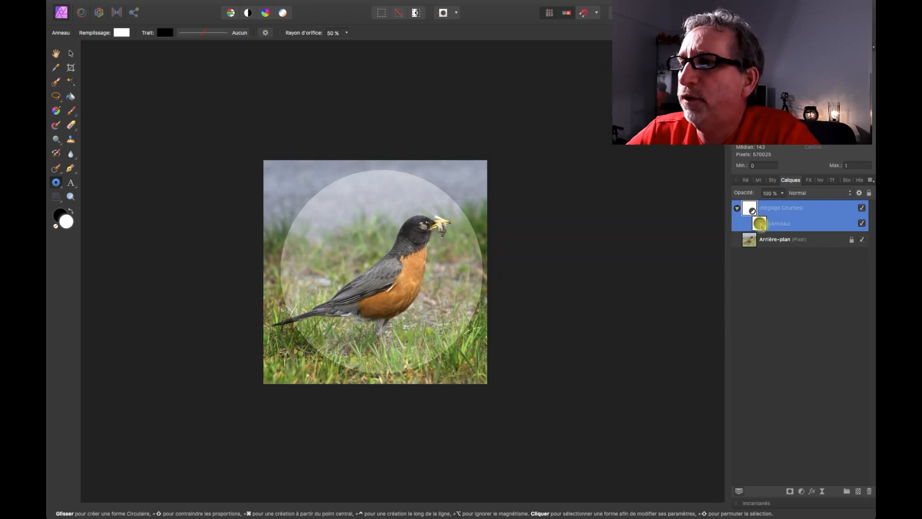
{"action": "double_click", "coordinate": [760, 224]}
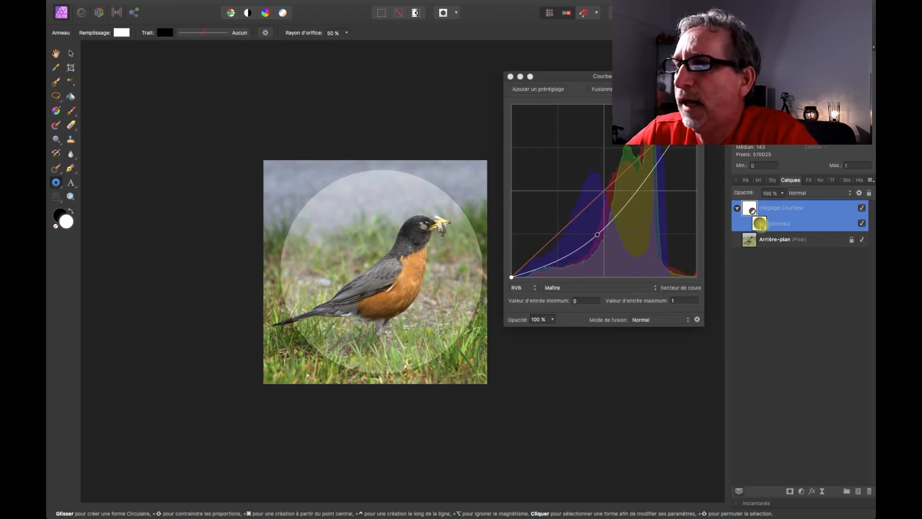
{"action": "left_click", "coordinate": [760, 224]}
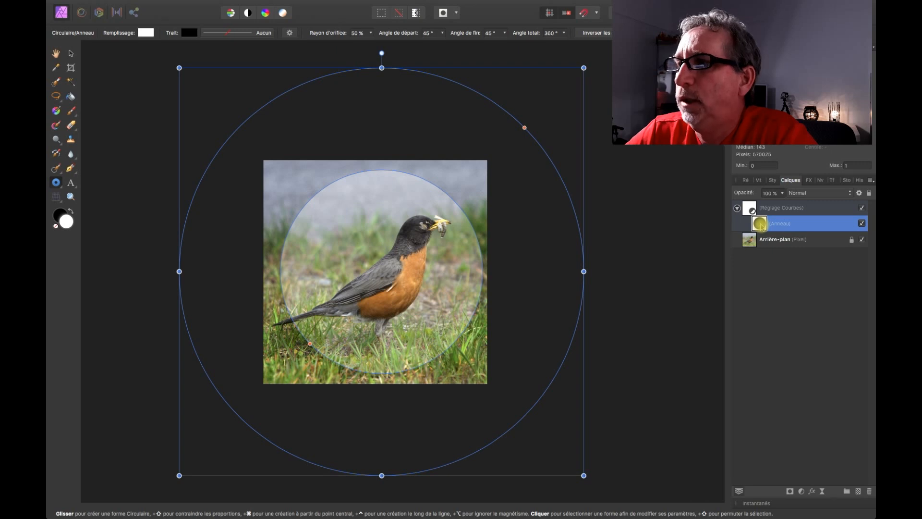
{"action": "left_click", "coordinate": [810, 183]}
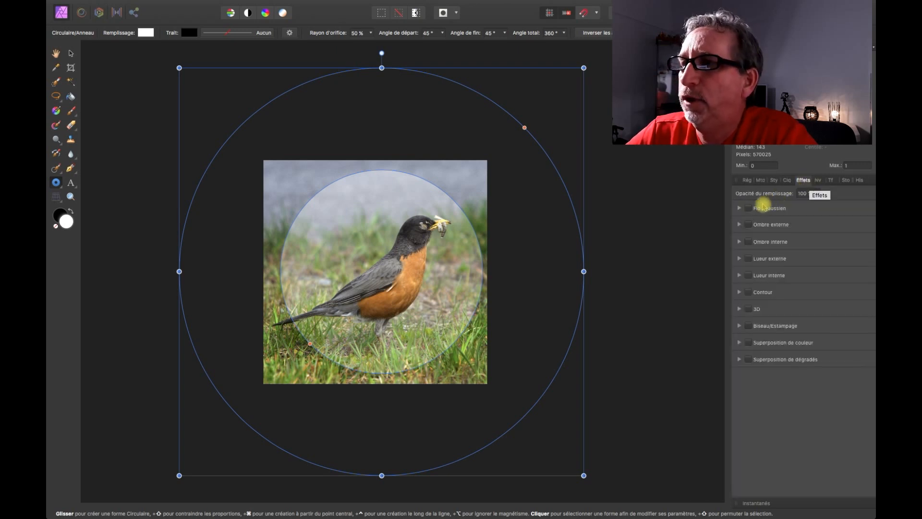
{"action": "left_click", "coordinate": [747, 210]}
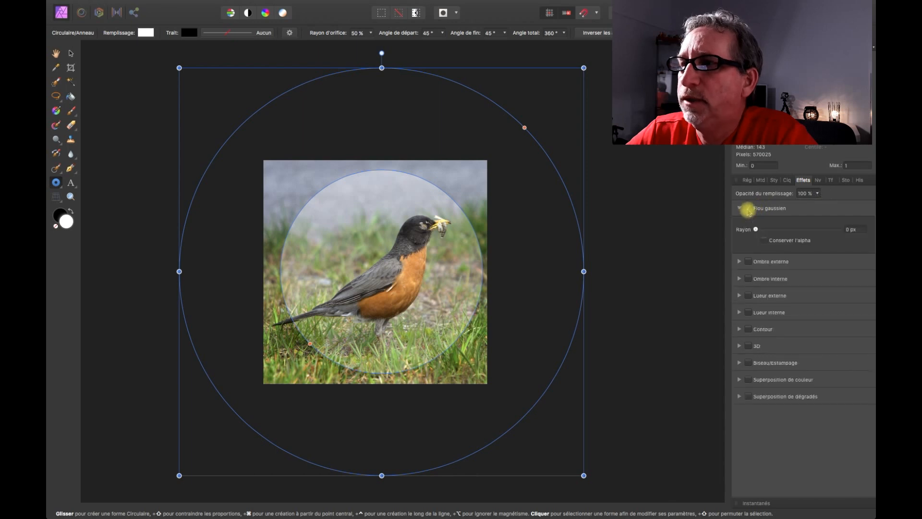
{"action": "left_click", "coordinate": [748, 208]}
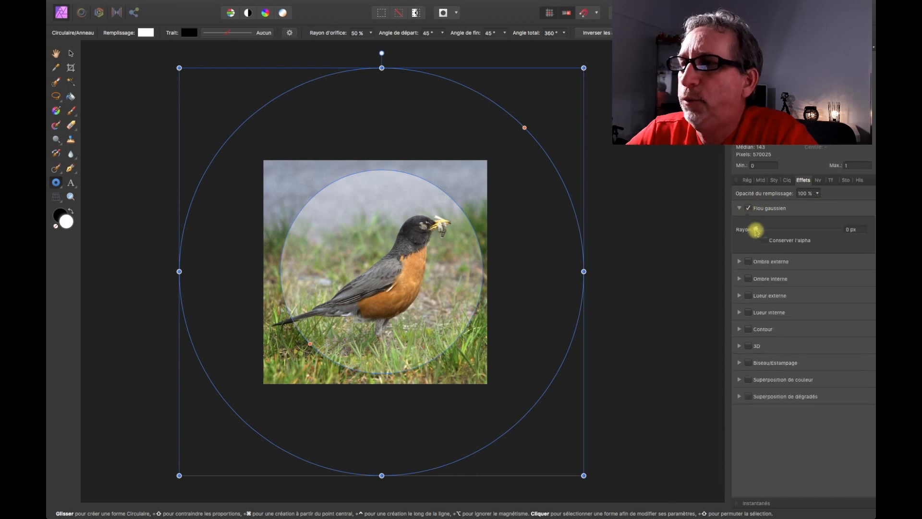
Set the radius of the ring mask's Gaussian Blur to 300 px to soften the vignette's edge.
{"action": "left_click", "coordinate": [756, 229]}
{"action": "left_click_drag", "start_coordinate": [756, 229], "coordinate": [844, 230]}
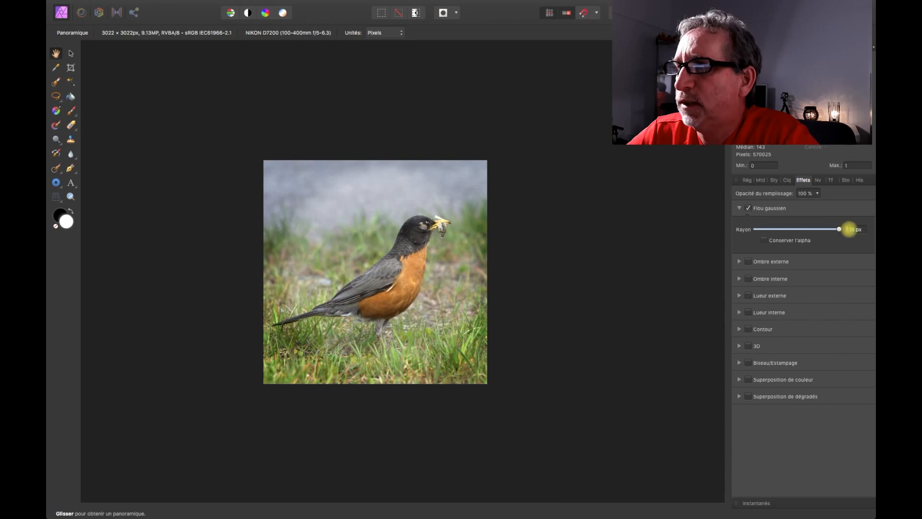
{"action": "left_click", "coordinate": [848, 230]}
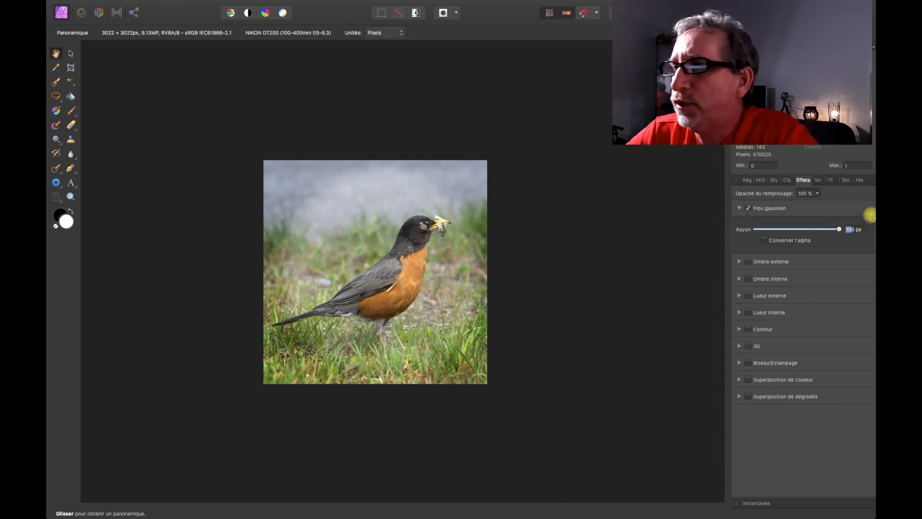
{"action": "left_click", "coordinate": [853, 229]}
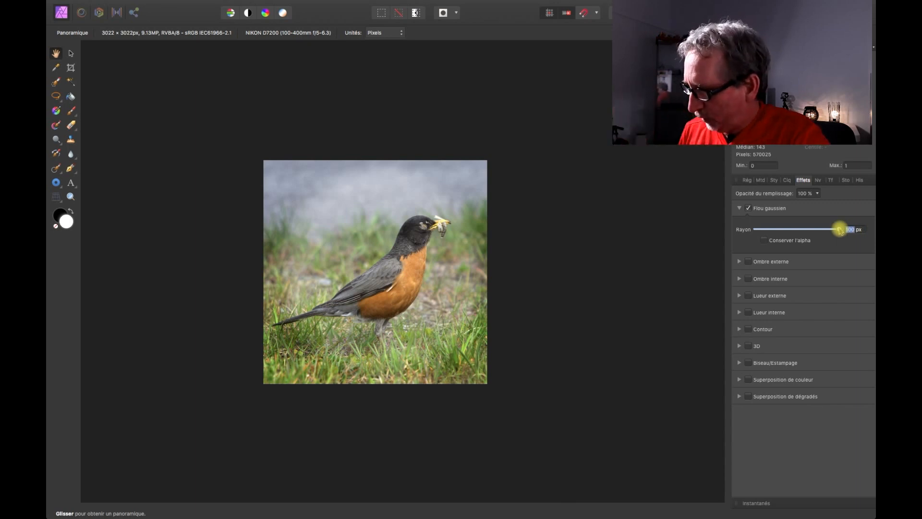
{"action": "type", "text": "300"}
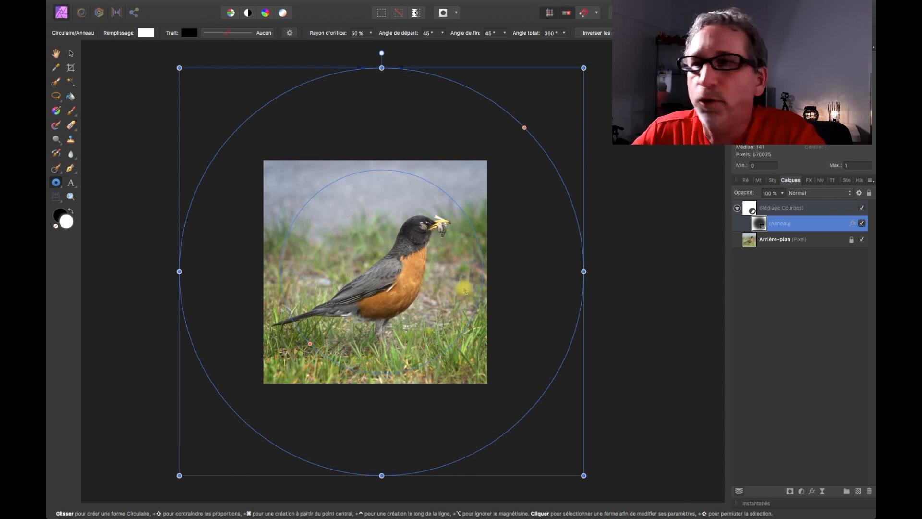
Shrink the ring from its upper corner and lower edge, and compare the photo with and without the Curves adjustment.
{"action": "mouse_move", "coordinate": [585, 68]}
{"action": "left_mouse_down"}
{"action": "mouse_move", "coordinate": [535, 118]}
{"action": "mouse_move", "coordinate": [578, 75]}
{"action": "left_mouse_up"}
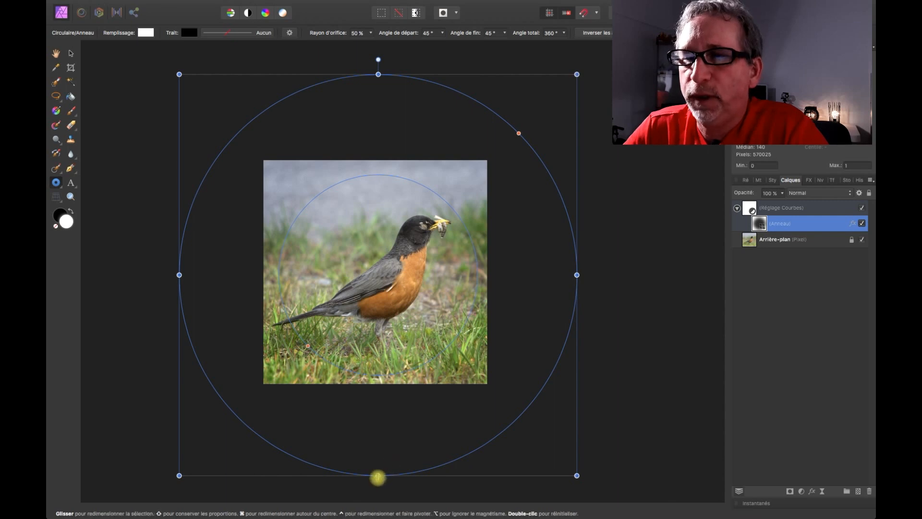
{"action": "left_click_drag", "start_coordinate": [378, 476], "coordinate": [379, 377]}
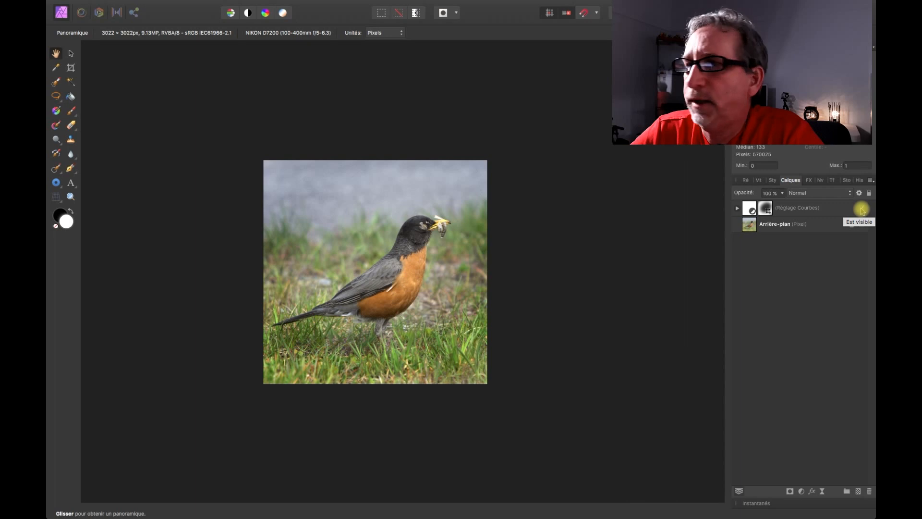
{"action": "left_click", "coordinate": [862, 209]}
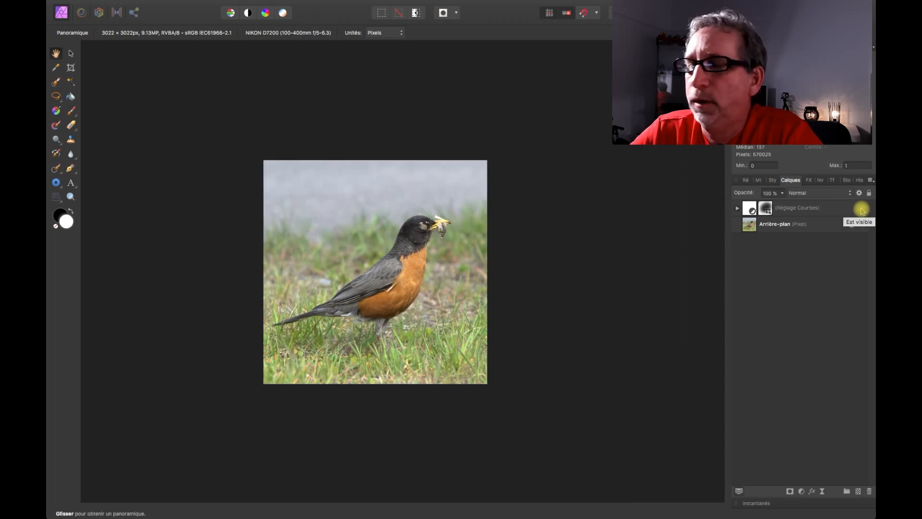
{"action": "left_click", "coordinate": [862, 209]}
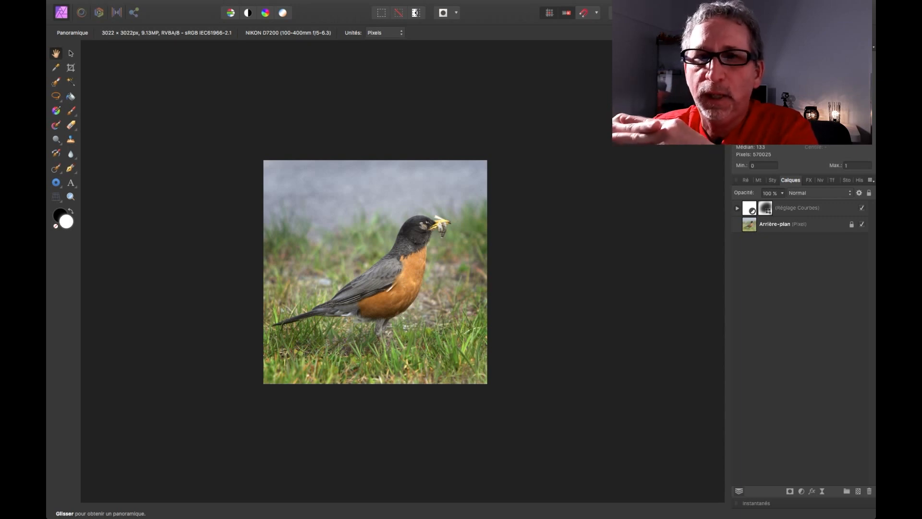
Add a Brightness/Contrast adjustment layer above the Curves adjustment.
{"action": "left_click", "coordinate": [736, 207]}
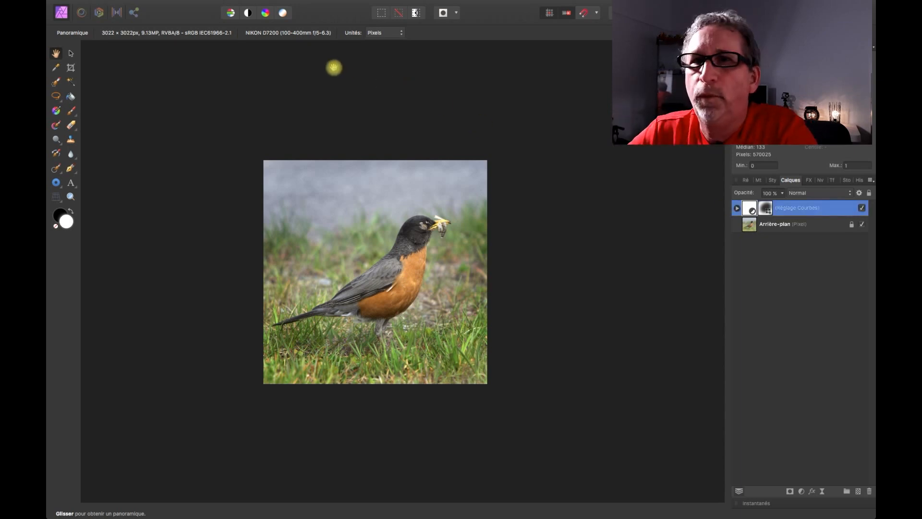
{"action": "mouse_move", "coordinate": [211, 4]}
{"action": "left_click", "coordinate": [271, 5]}
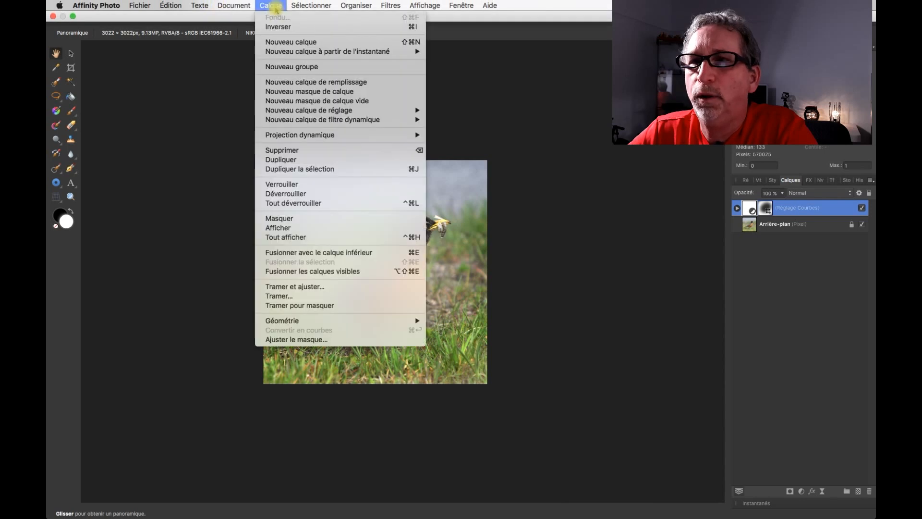
{"action": "mouse_move", "coordinate": [298, 116]}
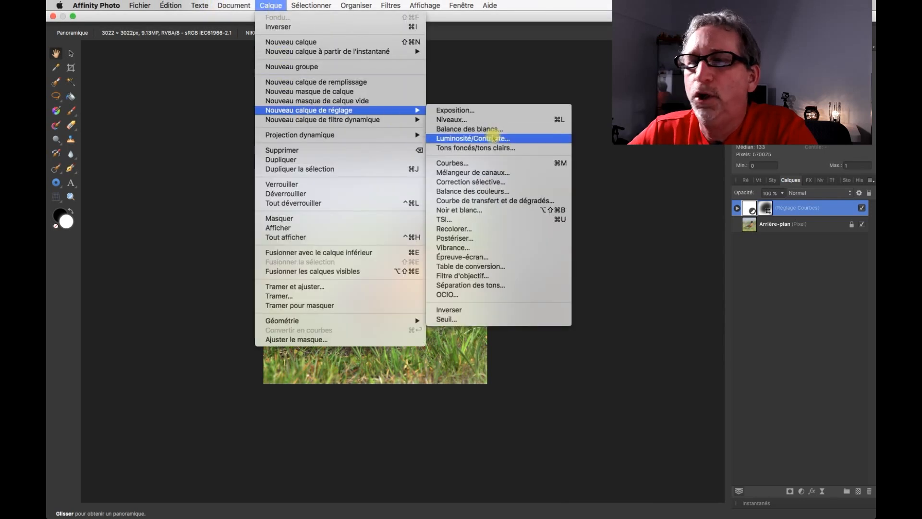
{"action": "left_click", "coordinate": [494, 139]}
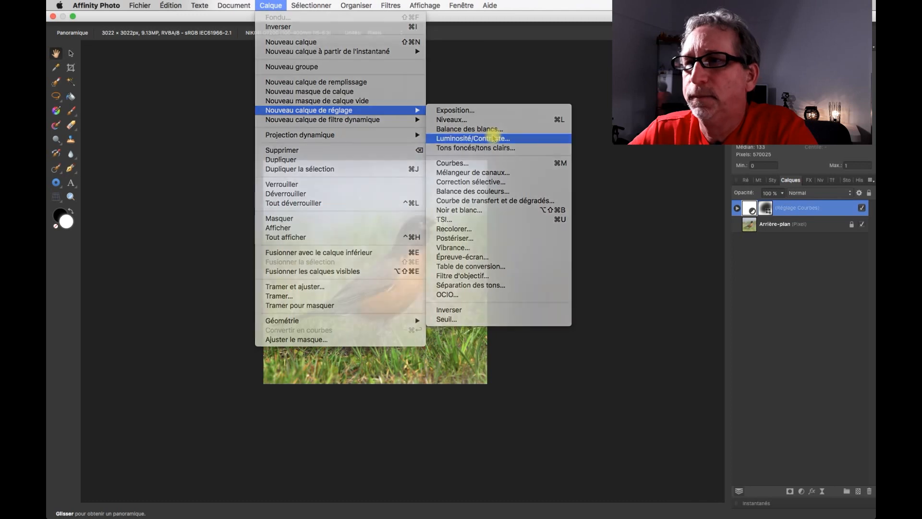
Draw a white ellipse over the bird's body with the Ellipse tool and apply it as the mask of the Brightness/Contrast adjustment.
{"action": "left_click", "coordinate": [55, 185]}
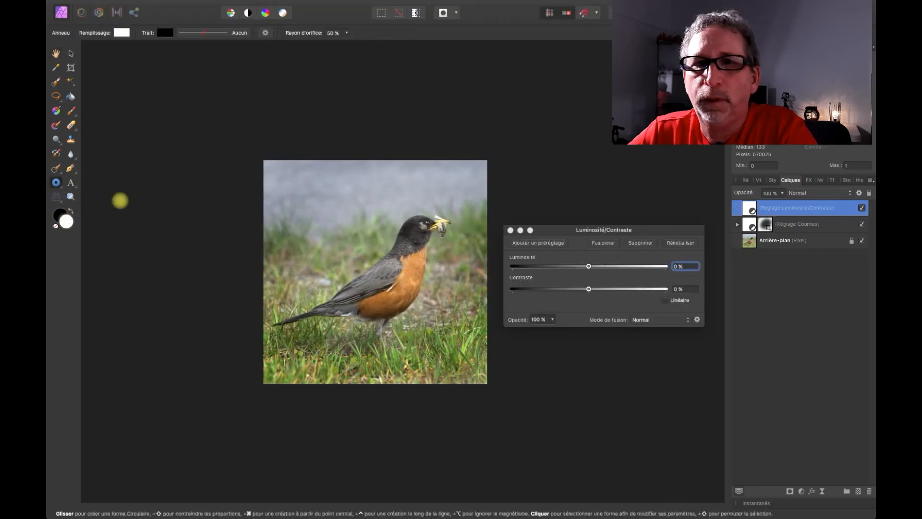
{"action": "left_click", "coordinate": [61, 189]}
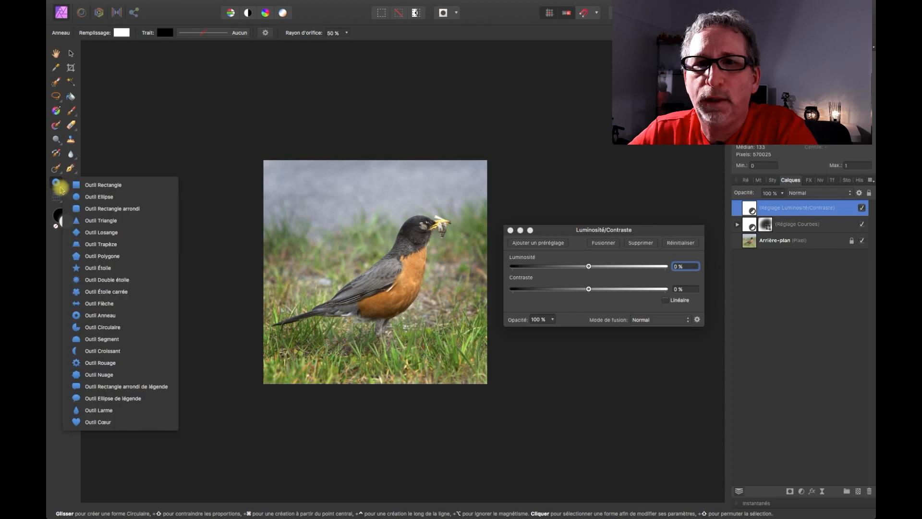
{"action": "left_click", "coordinate": [98, 198]}
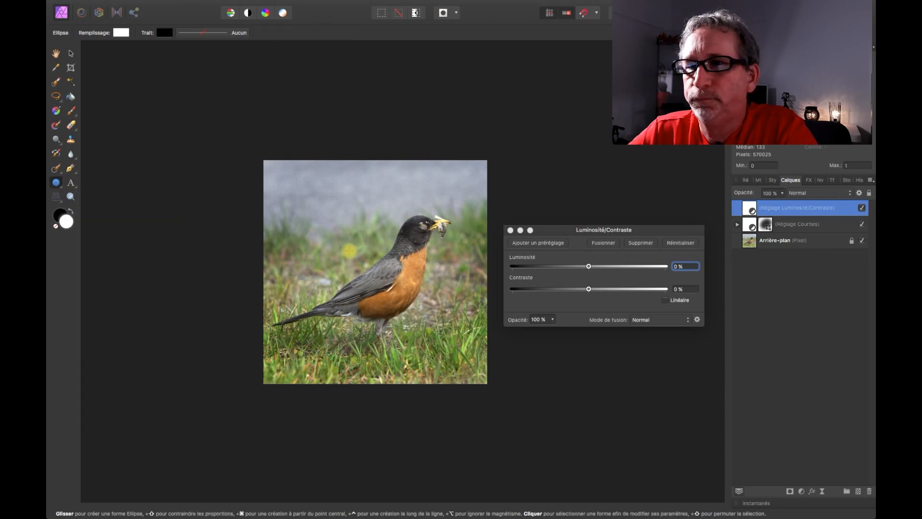
{"action": "mouse_move", "coordinate": [321, 223]}
{"action": "left_mouse_down"}
{"action": "mouse_move", "coordinate": [397, 288]}
{"action": "mouse_move", "coordinate": [439, 361]}
{"action": "left_mouse_up"}
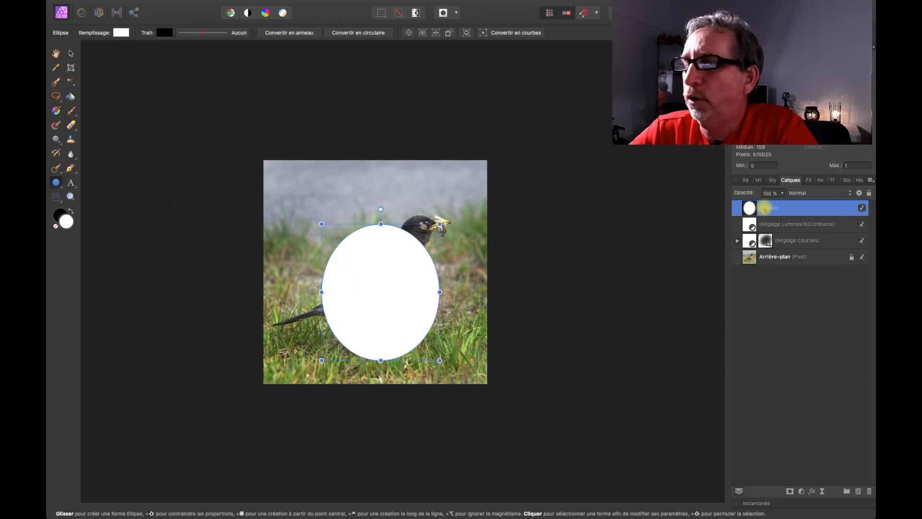
{"action": "right_click", "coordinate": [765, 209]}
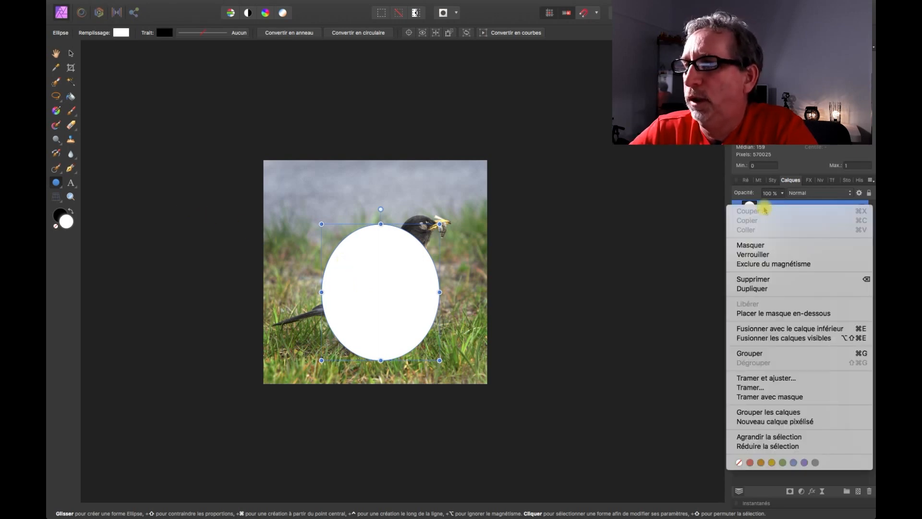
{"action": "left_click", "coordinate": [768, 313]}
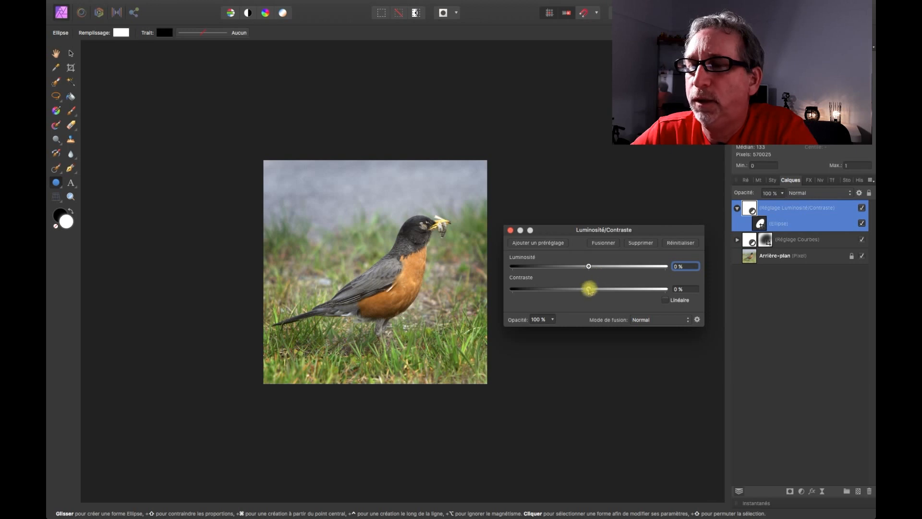
Set brightness to 4% and contrast to 34% in the adjustment, and soften its ellipse mask with a strong Gaussian Blur effect.
{"action": "left_click_drag", "start_coordinate": [590, 290], "coordinate": [595, 289]}
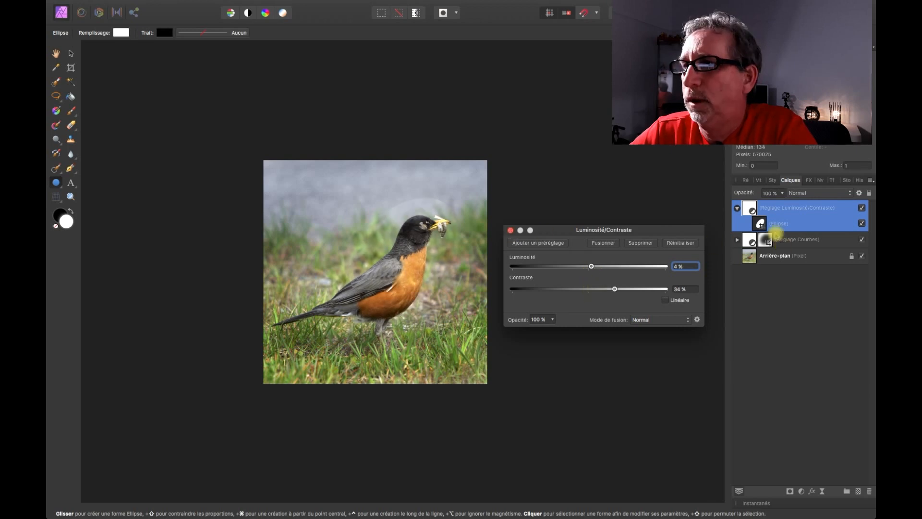
{"action": "left_click", "coordinate": [764, 225]}
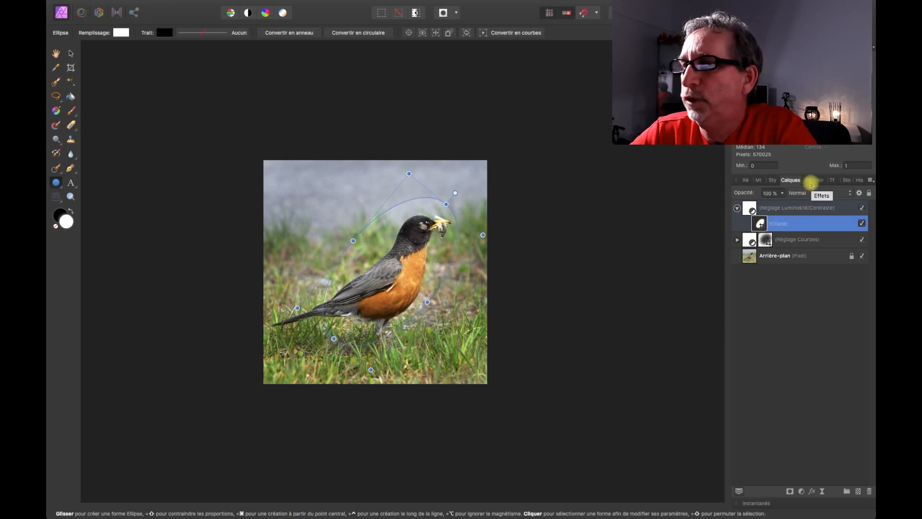
{"action": "left_click", "coordinate": [811, 182]}
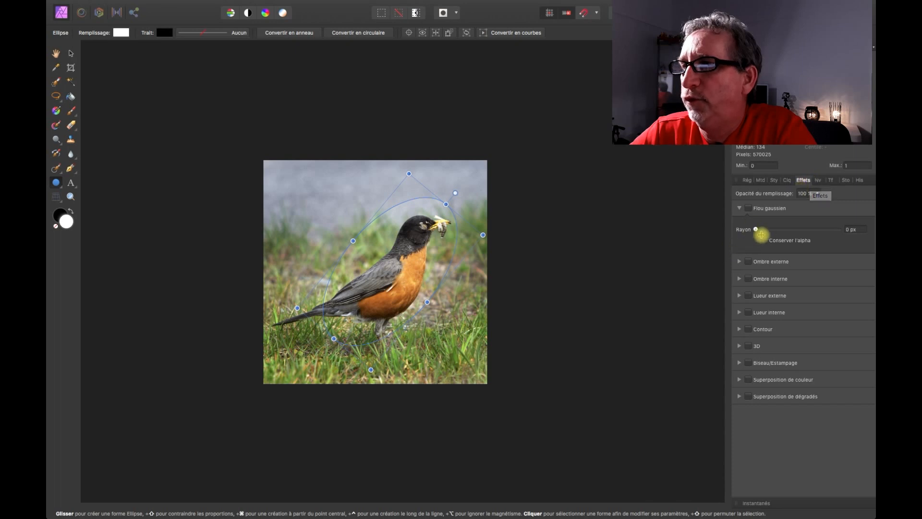
{"action": "left_click_drag", "start_coordinate": [762, 235], "coordinate": [838, 234]}
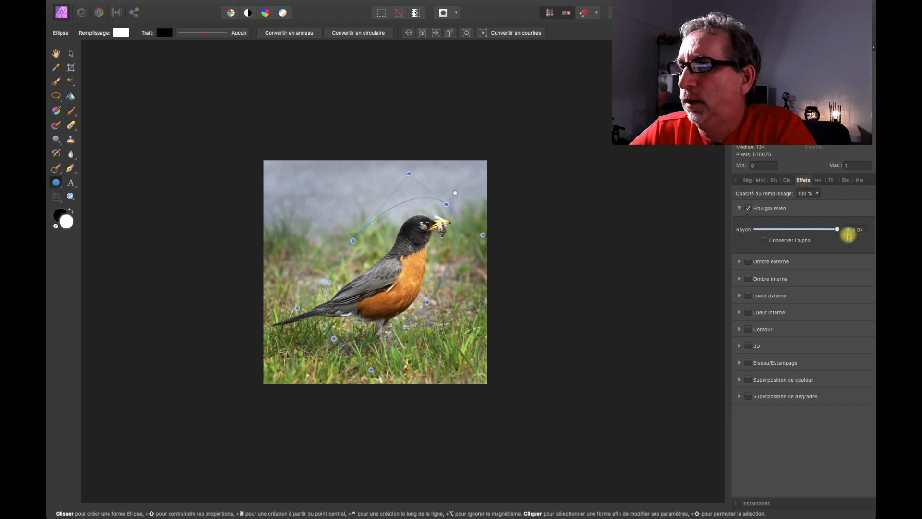
{"action": "left_click", "coordinate": [852, 231]}
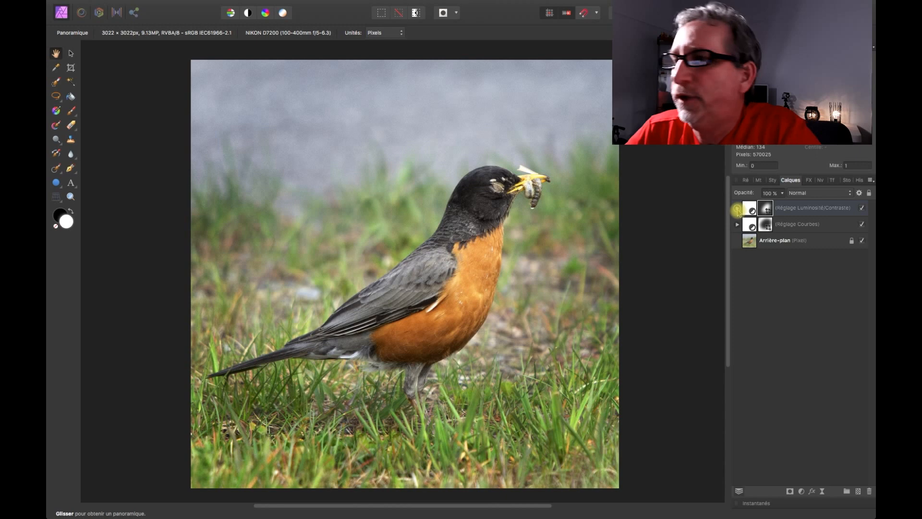
Toggle the visibility of the adjustment layers to compare the photo with and without the vignette.
{"action": "left_click", "coordinate": [861, 224]}
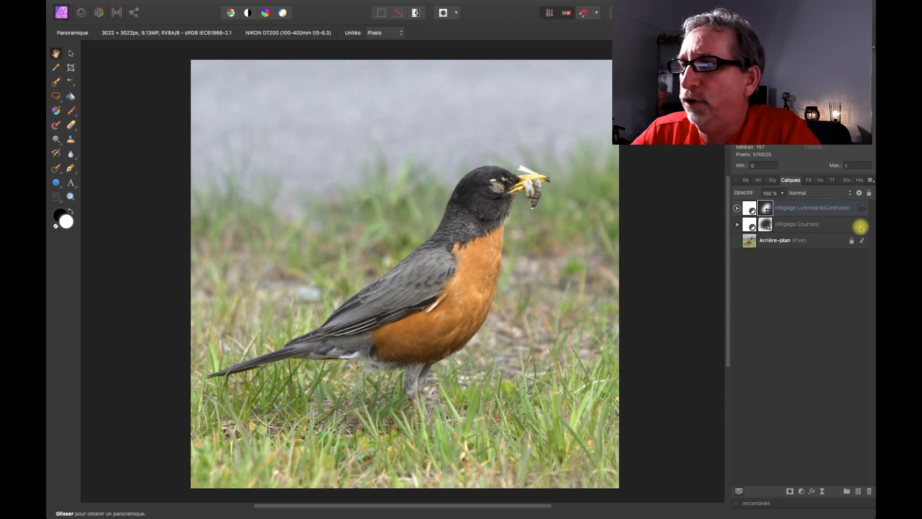
{"action": "left_click", "coordinate": [862, 226]}
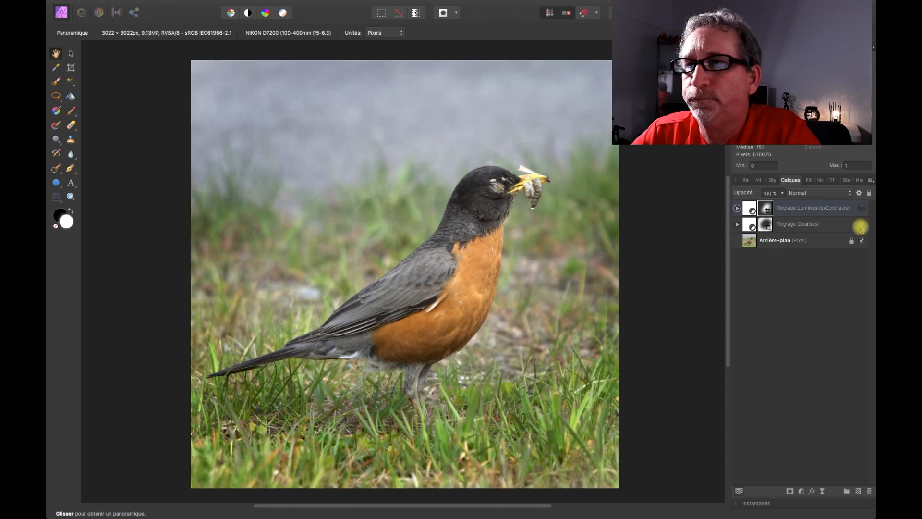